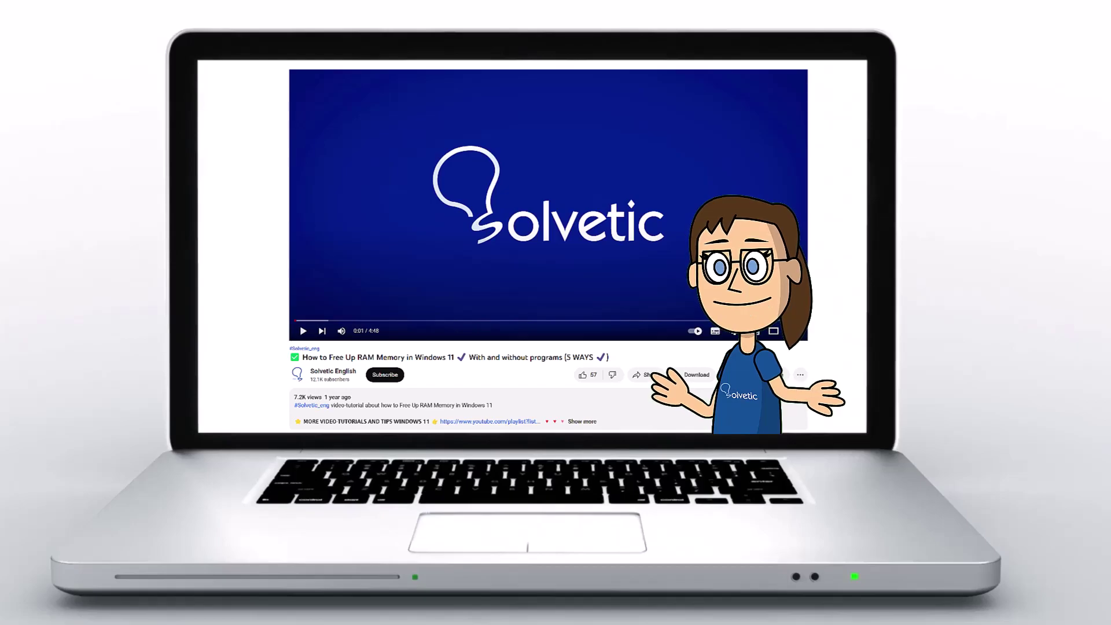
# Launch Device Manager from the Win+X quick menu.
pyautogui.click(589, 423)
pyautogui.scroll(-2, 549, 249)
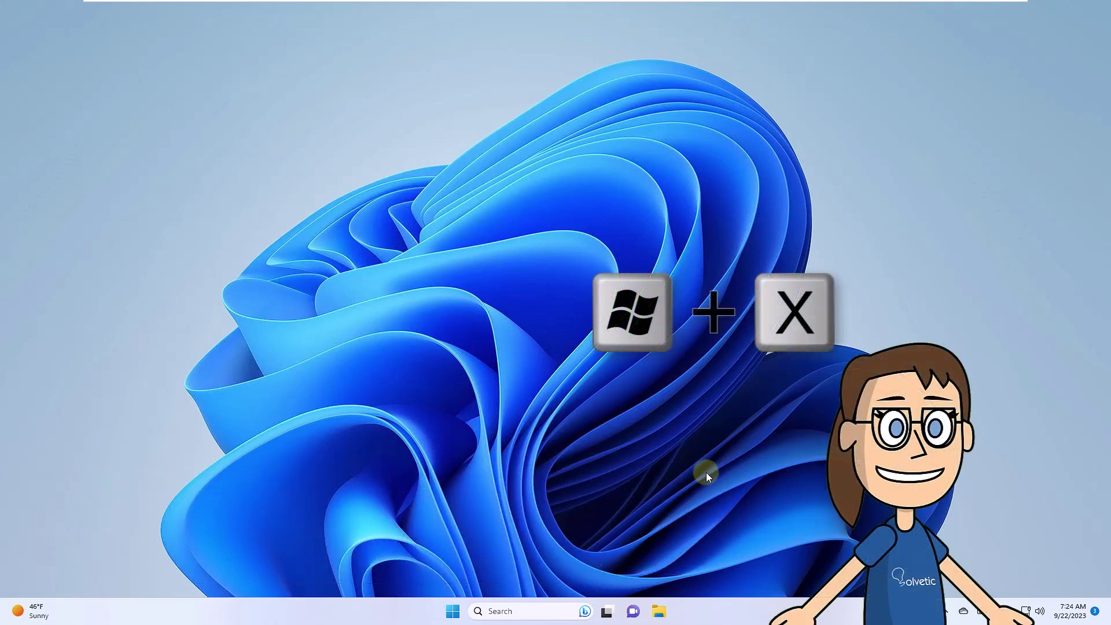
pyautogui.press('super+x')
pyautogui.press('Down')
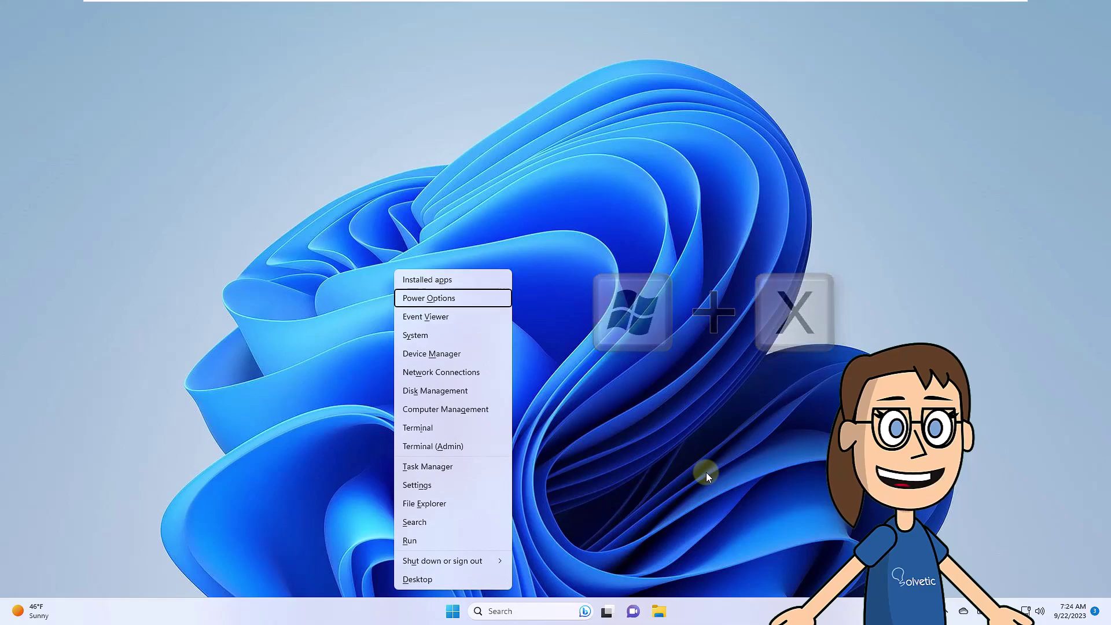
pyautogui.press('Down')
pyautogui.press('Down')
pyautogui.press('Down')
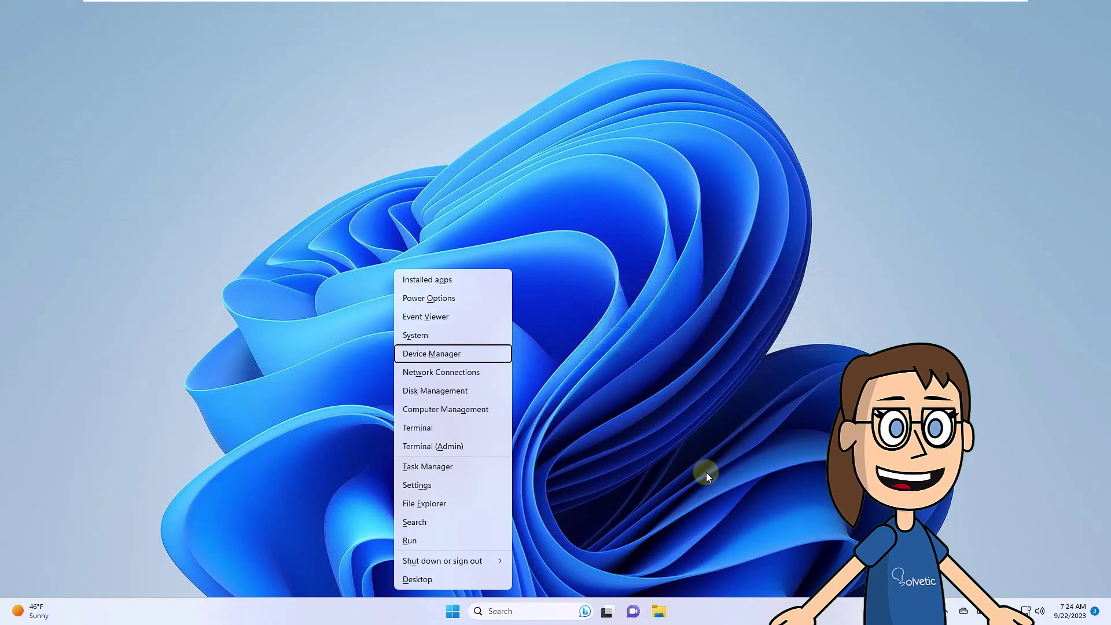
pyautogui.press('Return')
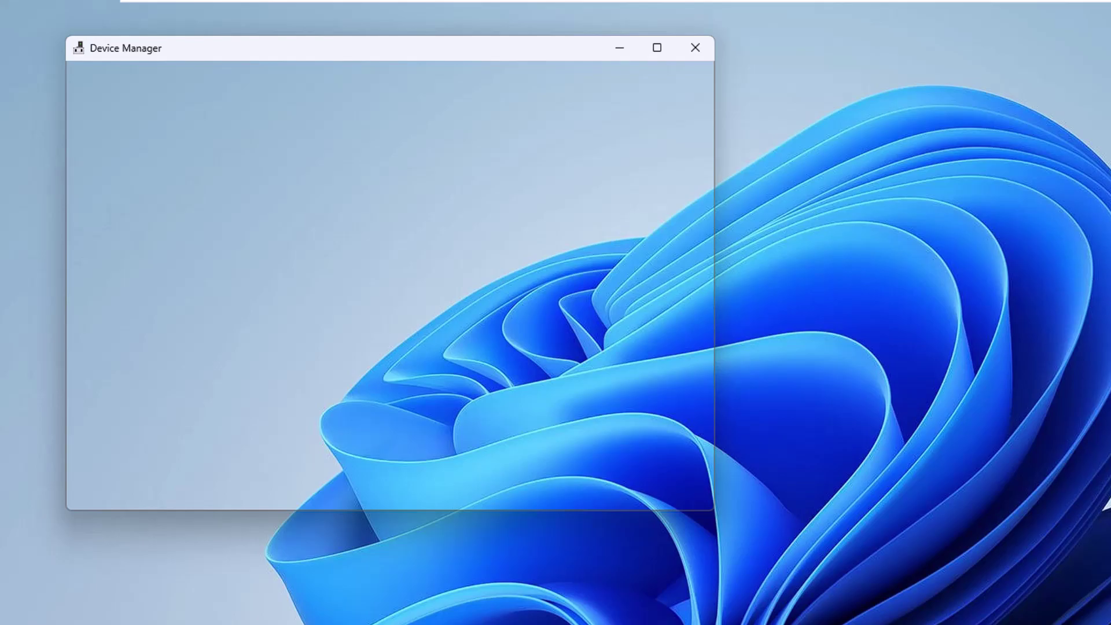
# Expand Mice and other pointing devices and open the HID-compliant mouse's properties.
pyautogui.press('Tab')
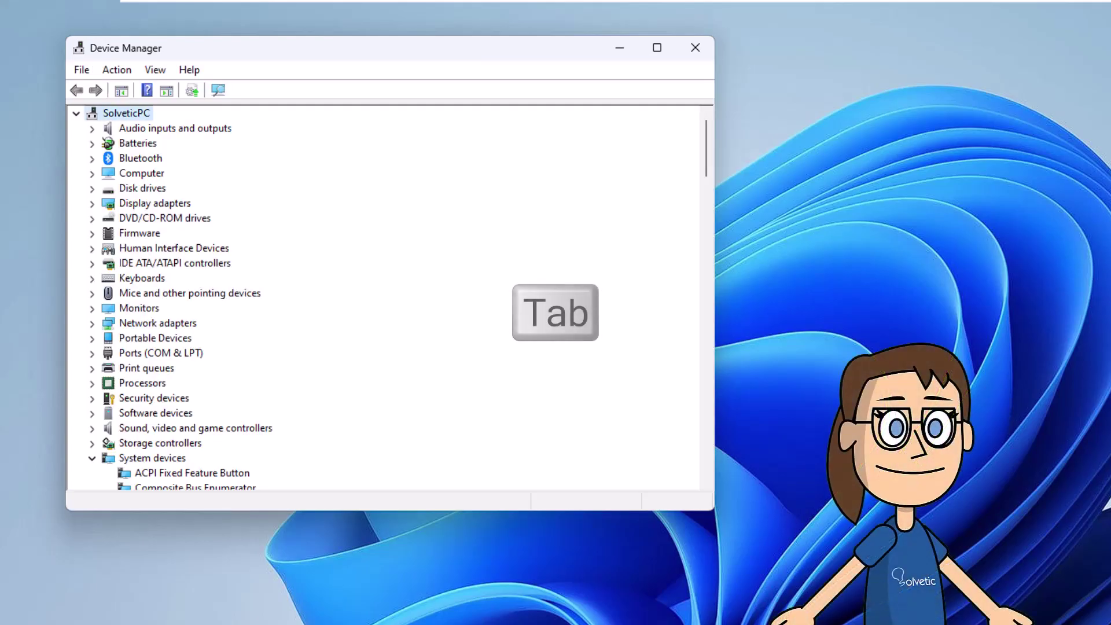
pyautogui.press('Down')
pyautogui.press('Down')
pyautogui.press('Down')
pyautogui.press('Down')
pyautogui.press('Down')
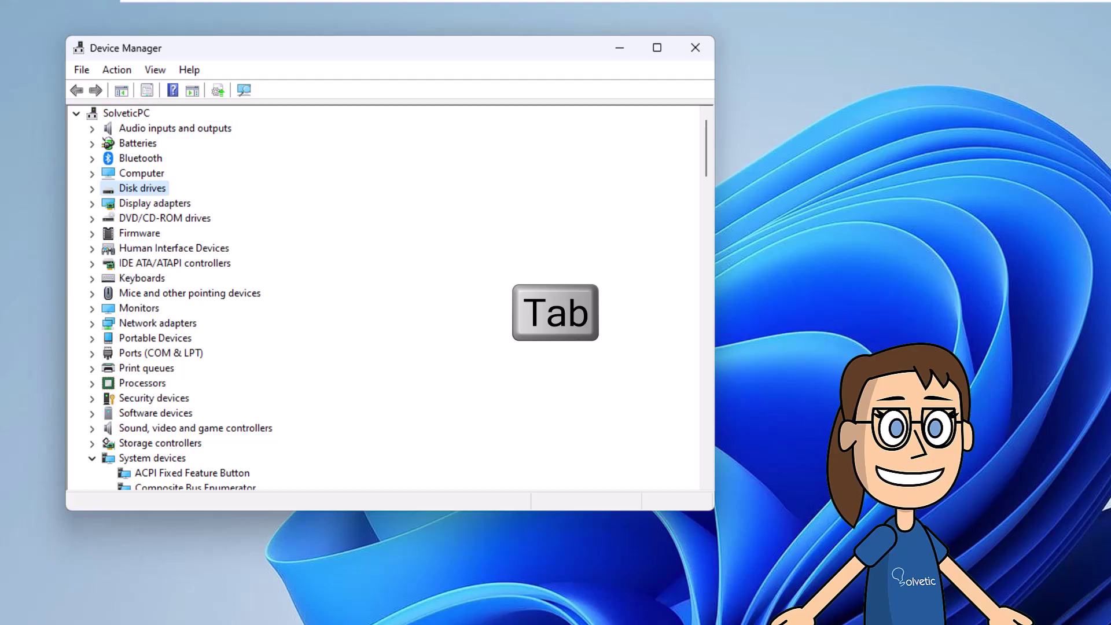
pyautogui.press('Down')
pyautogui.press('Down')
pyautogui.press('Down')
pyautogui.press('Down')
pyautogui.press('Down')
pyautogui.press('Down')
pyautogui.press('Down')
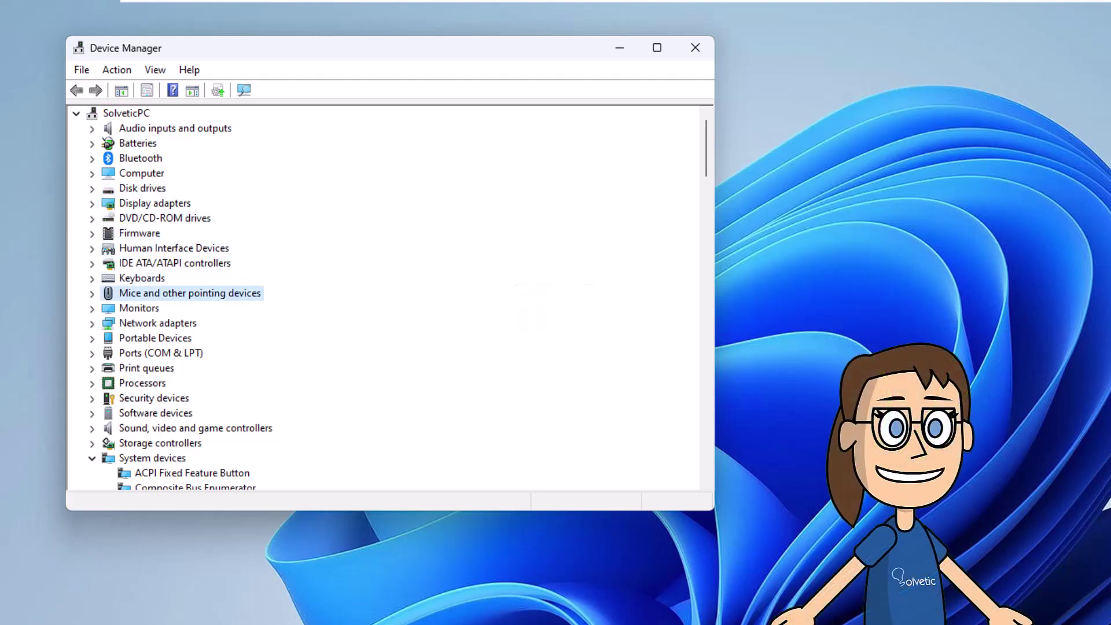
pyautogui.press('Right')
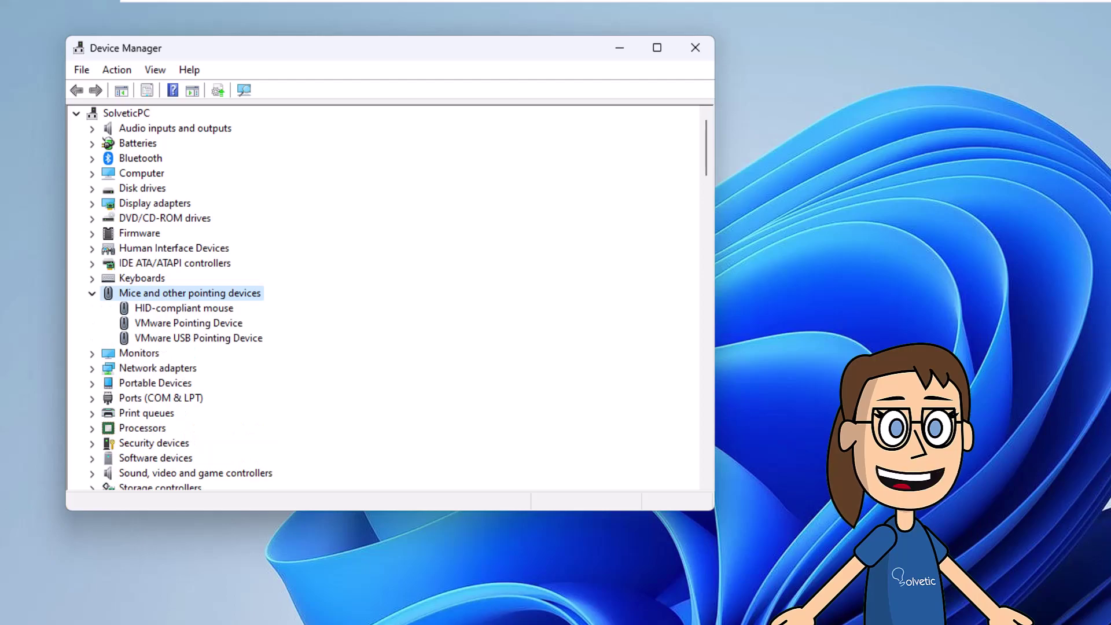
pyautogui.press('Down')
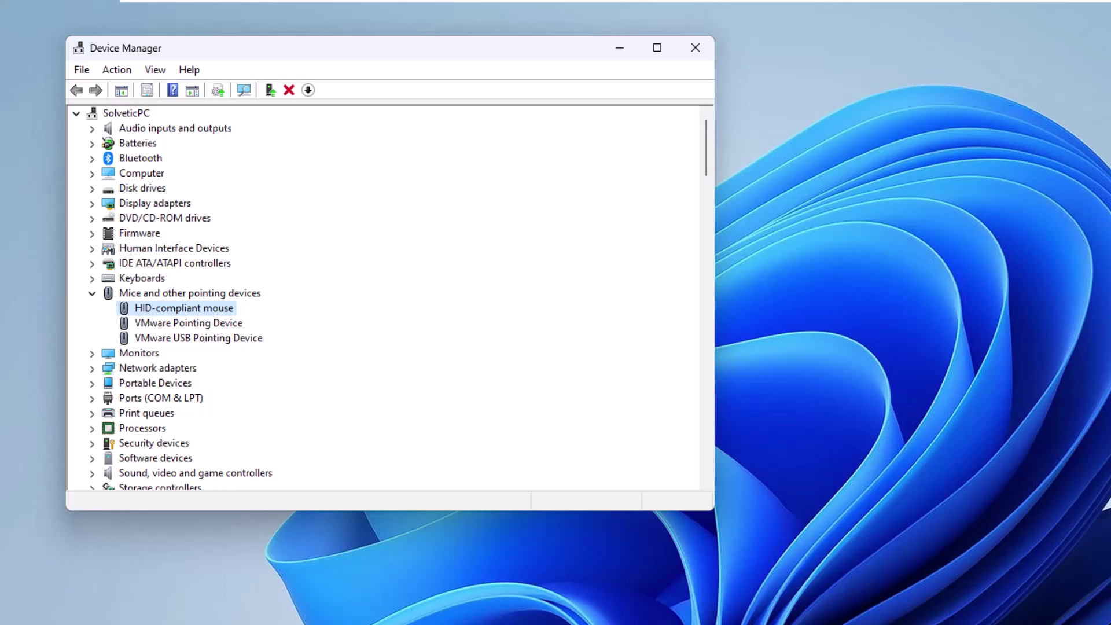
pyautogui.press('Return')
# Update the HID-compliant mouse driver by searching automatically.
pyautogui.press('Tab')
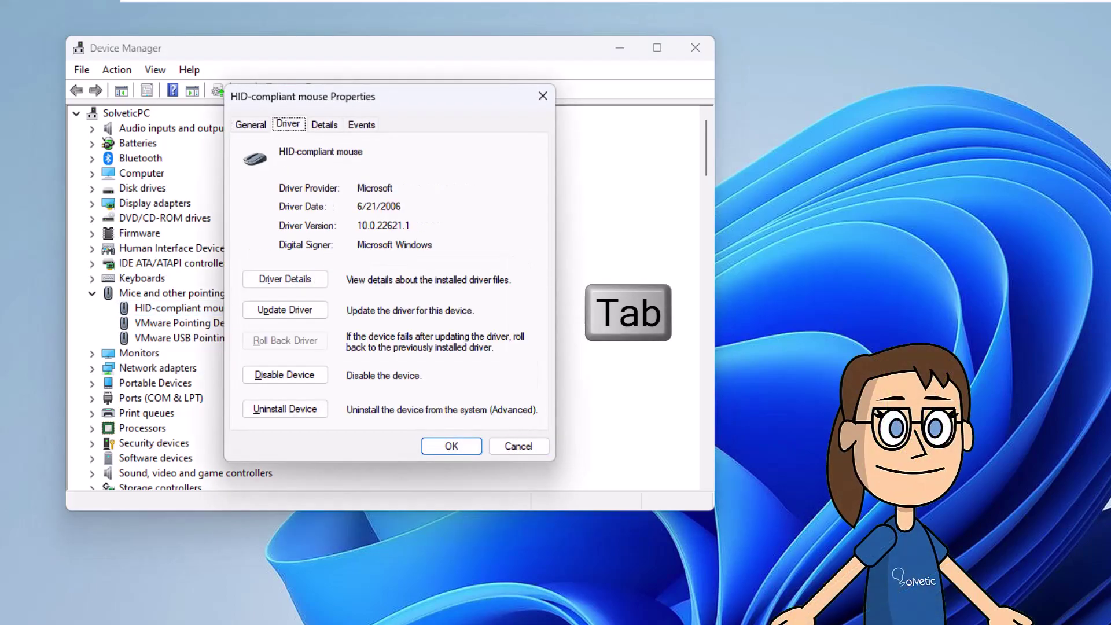
pyautogui.press('Tab')
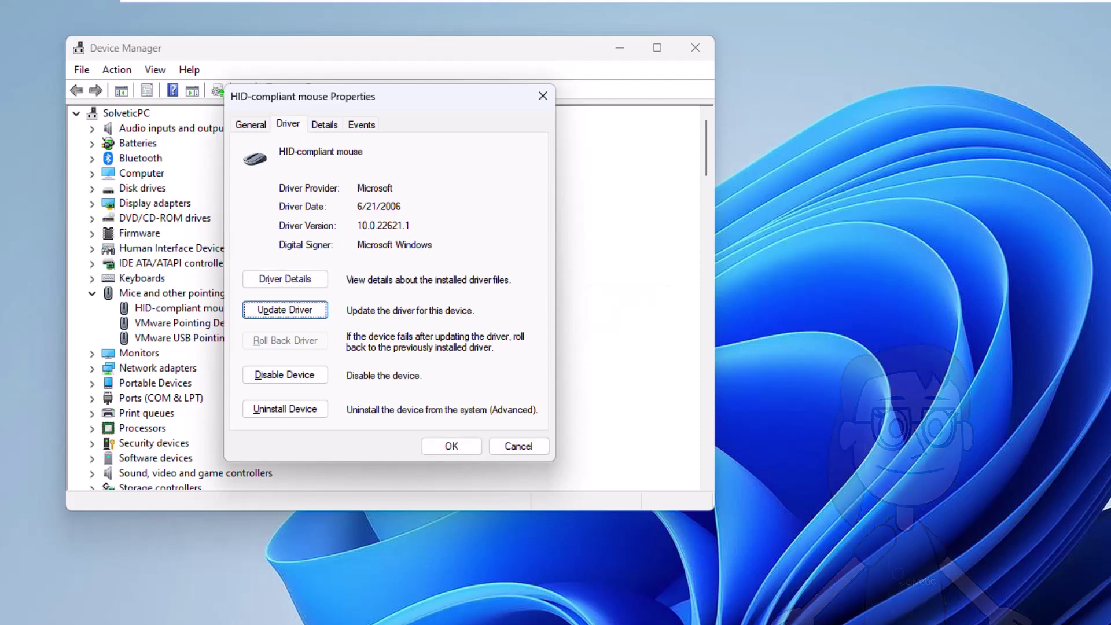
pyautogui.press('Return')
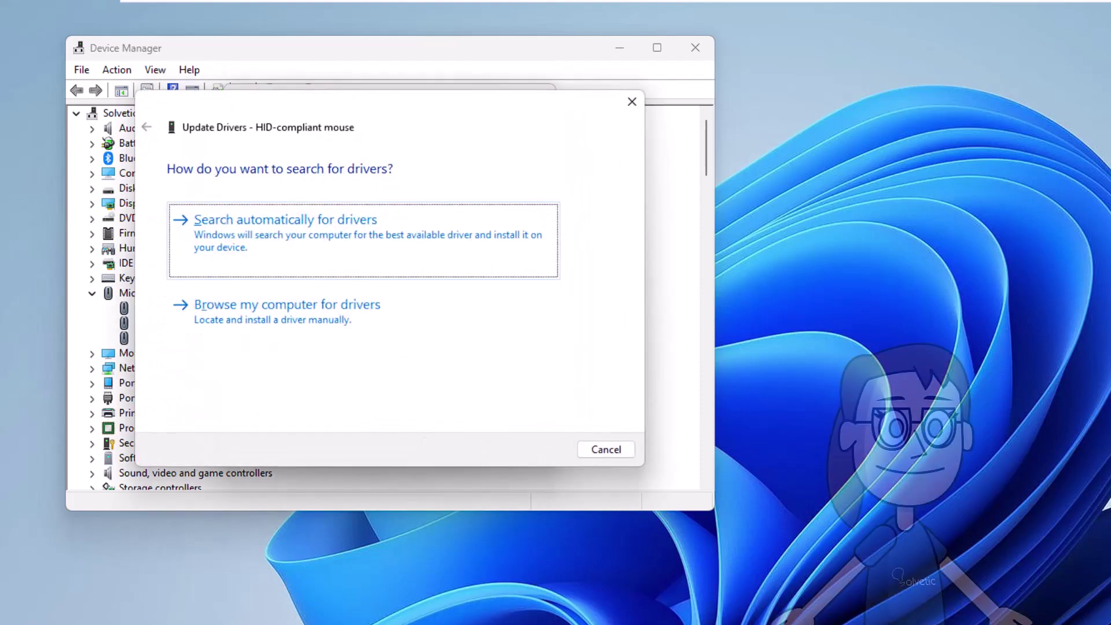
pyautogui.press('Return')
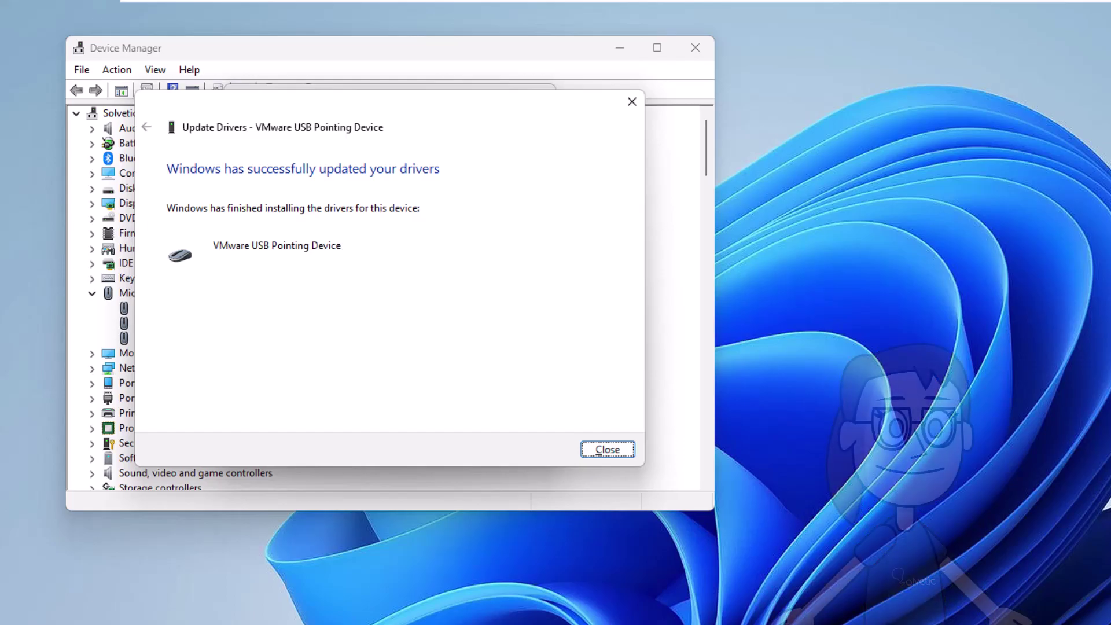
pyautogui.press('Return')
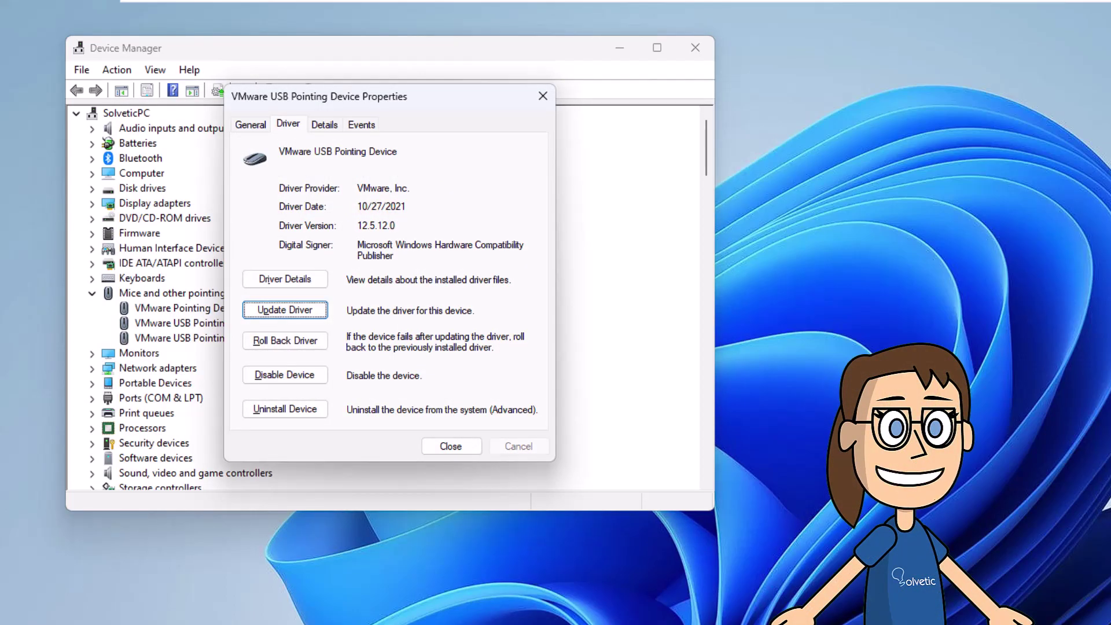
# Update the VMware USB Pointing Device driver automatically, then choose Search on Windows Update.
pyautogui.press('Return')
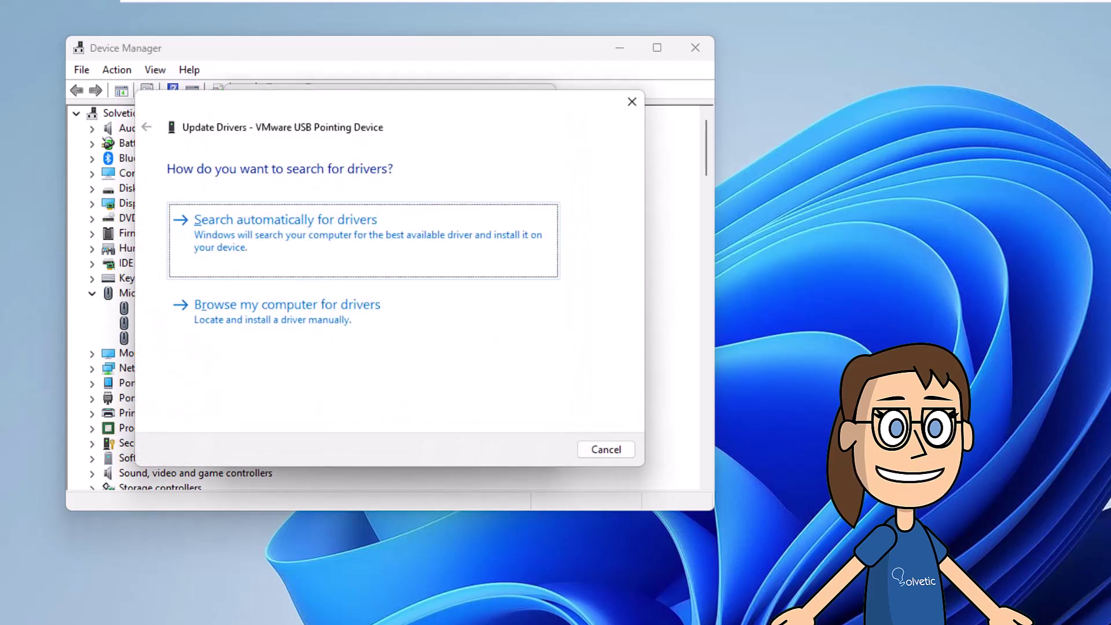
pyautogui.press('Return')
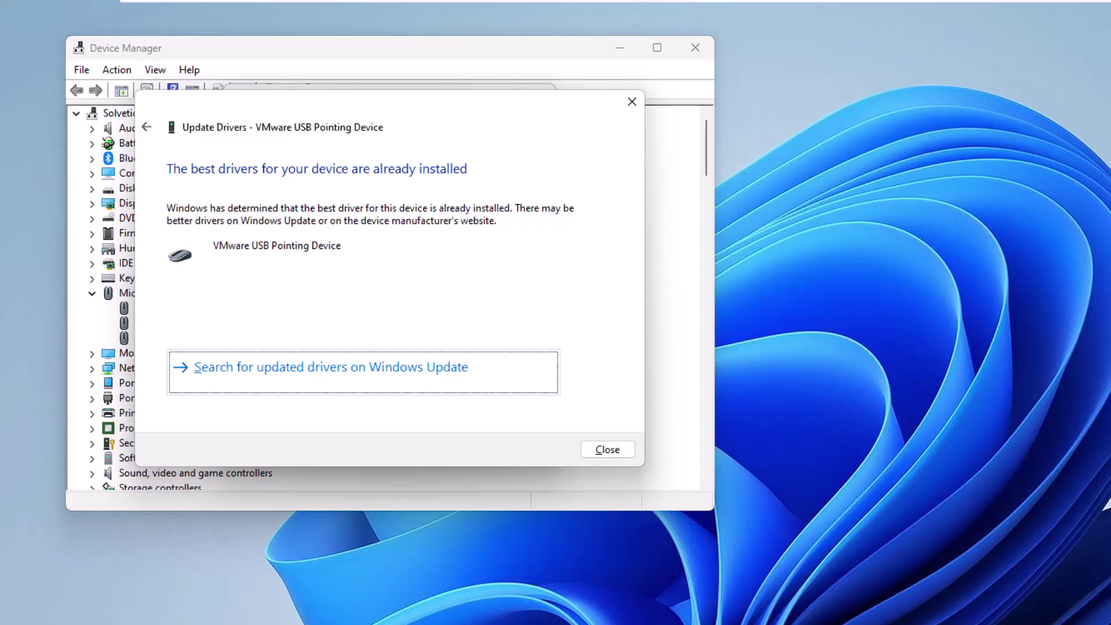
pyautogui.press('Return')
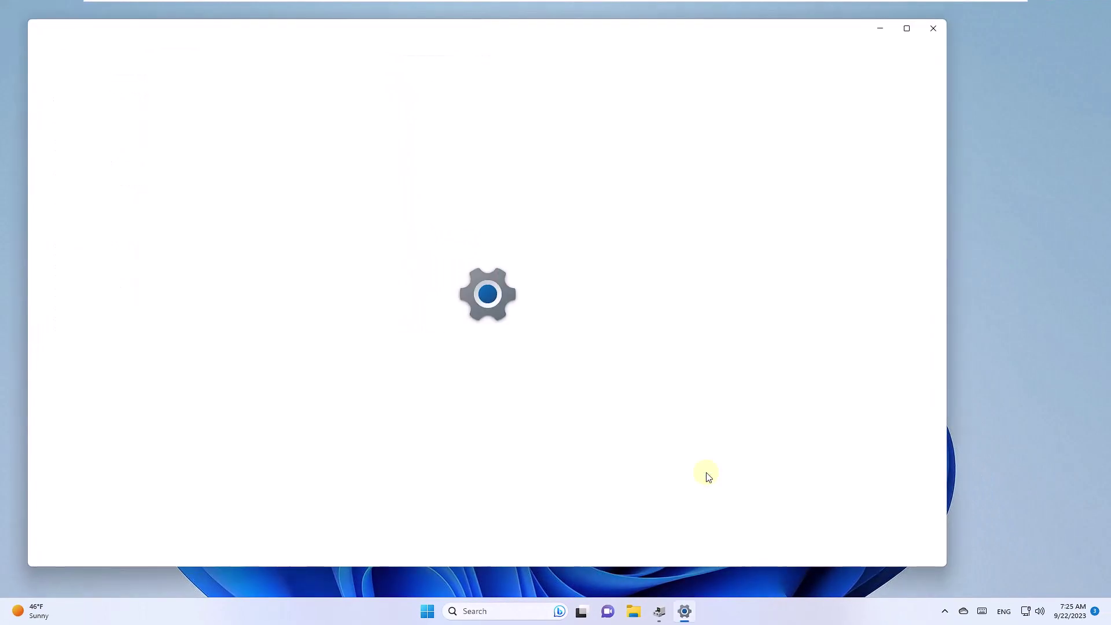
# Run Check for updates on the Windows Update page, confirming the PC is up to date.
pyautogui.press('Tab')
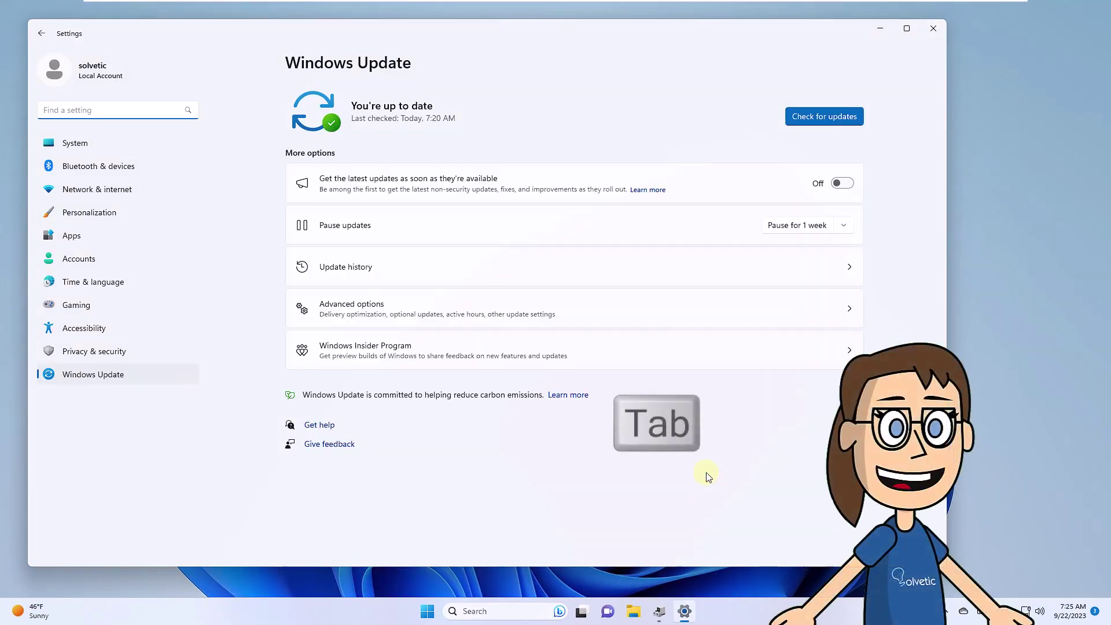
pyautogui.press('Tab')
pyautogui.press('Tab')
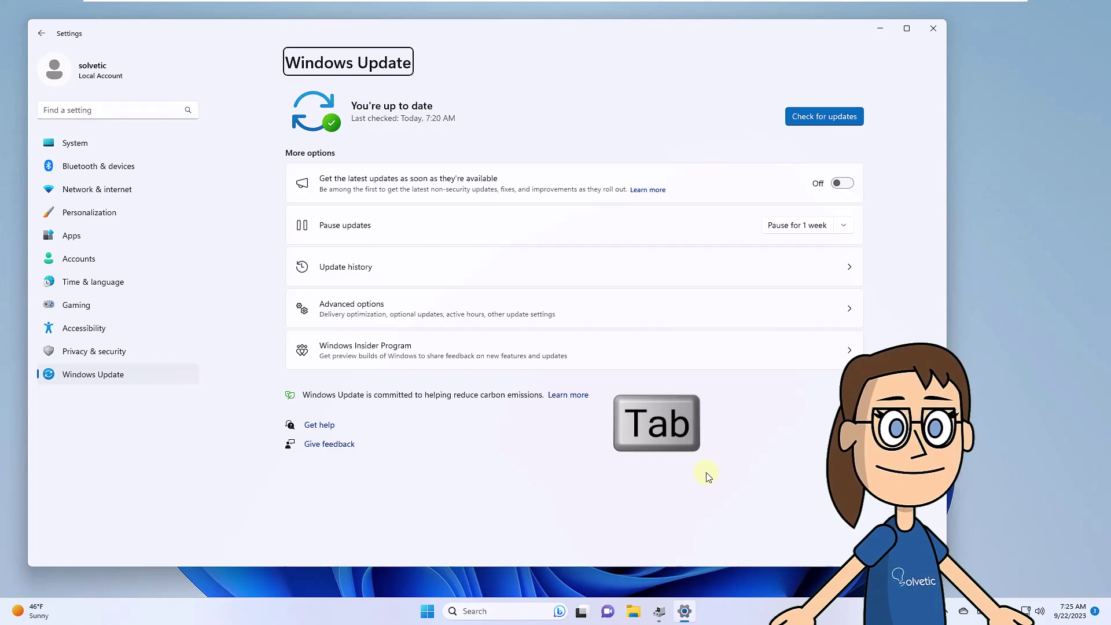
pyautogui.press('Tab')
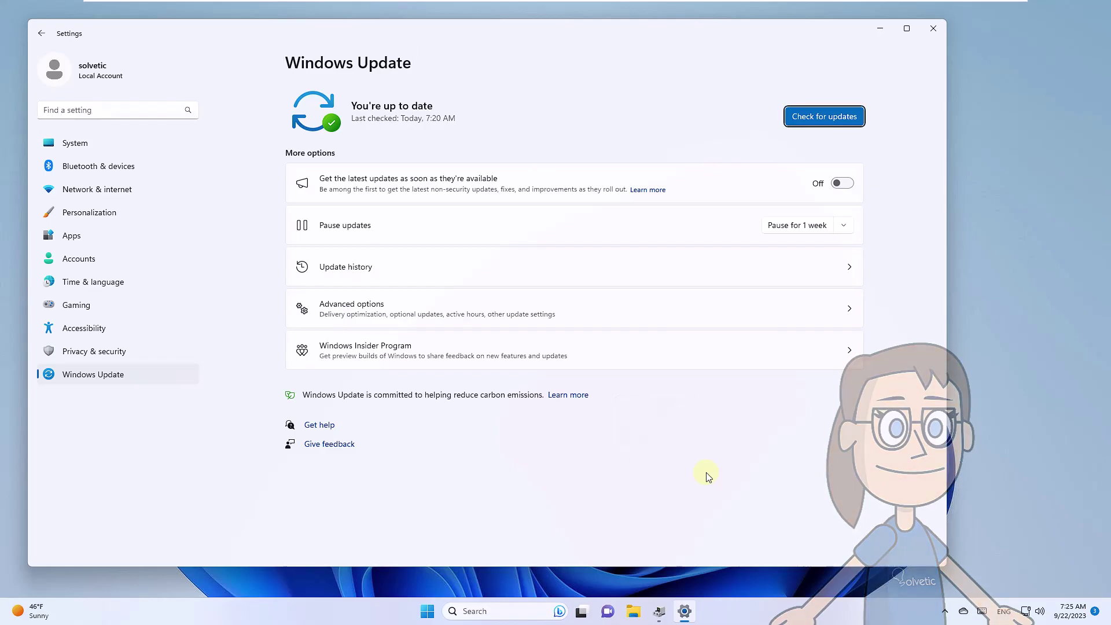
pyautogui.press('Return')
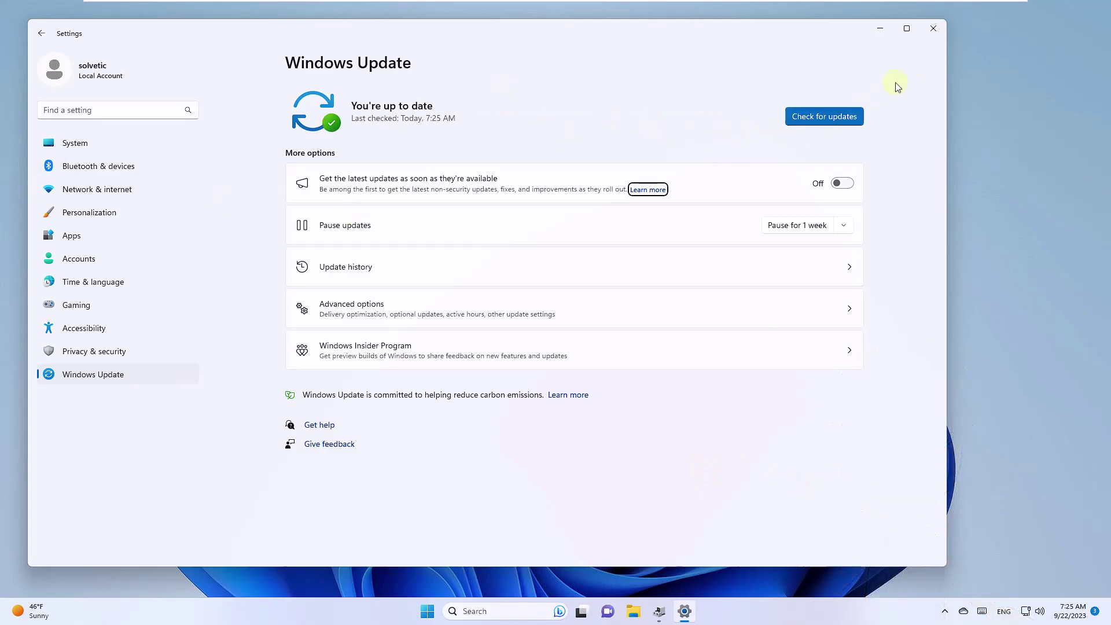
# Close Settings, the VMware USB Pointing Device Properties dialog, and Device Manager.
pyautogui.click(941, 28)
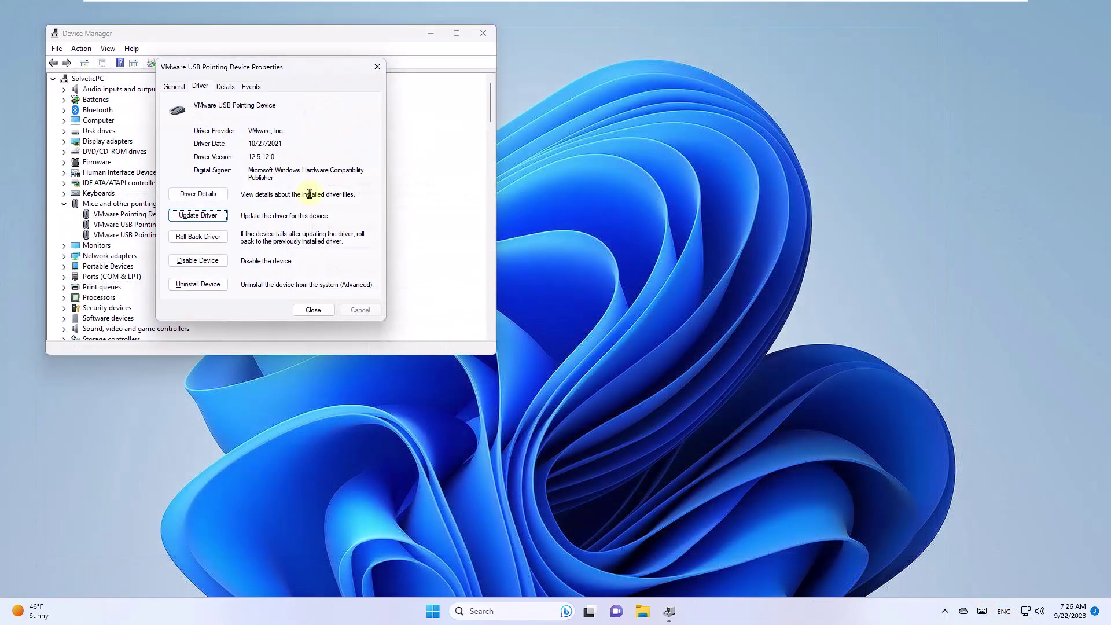
pyautogui.click(309, 311)
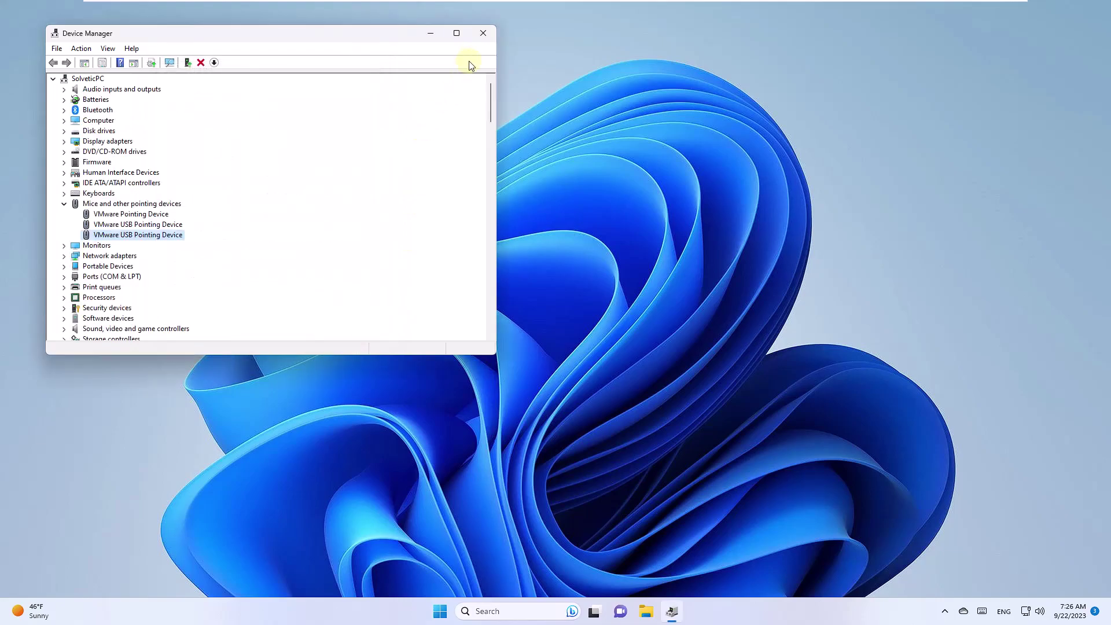
pyautogui.click(479, 39)
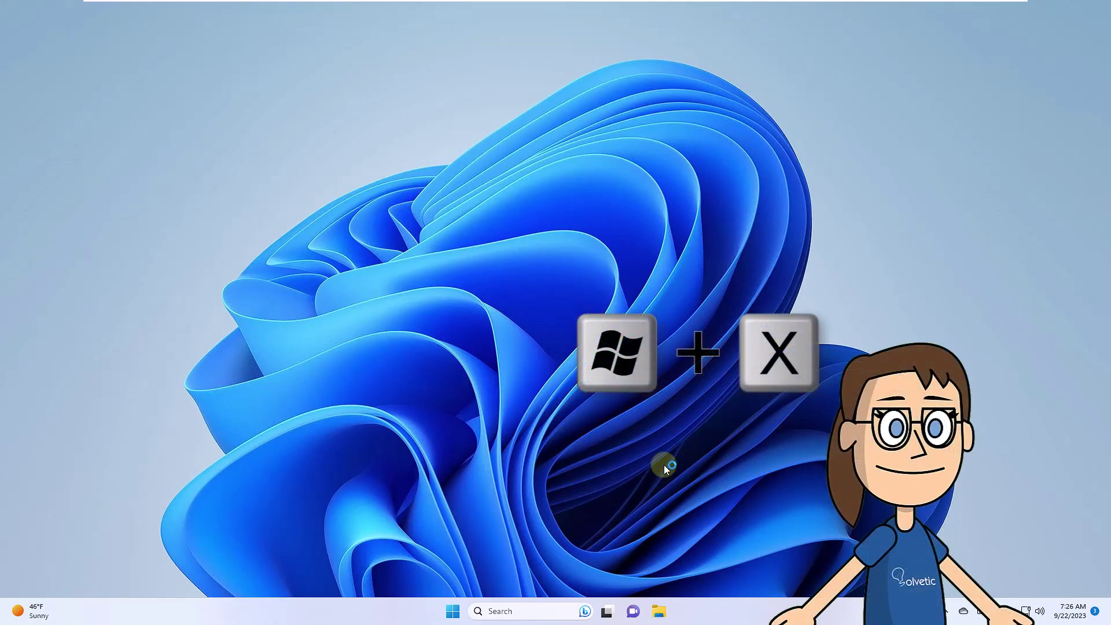
# Reopen Device Manager via Win+X and expand Mice and other pointing devices.
pyautogui.press('super+x')
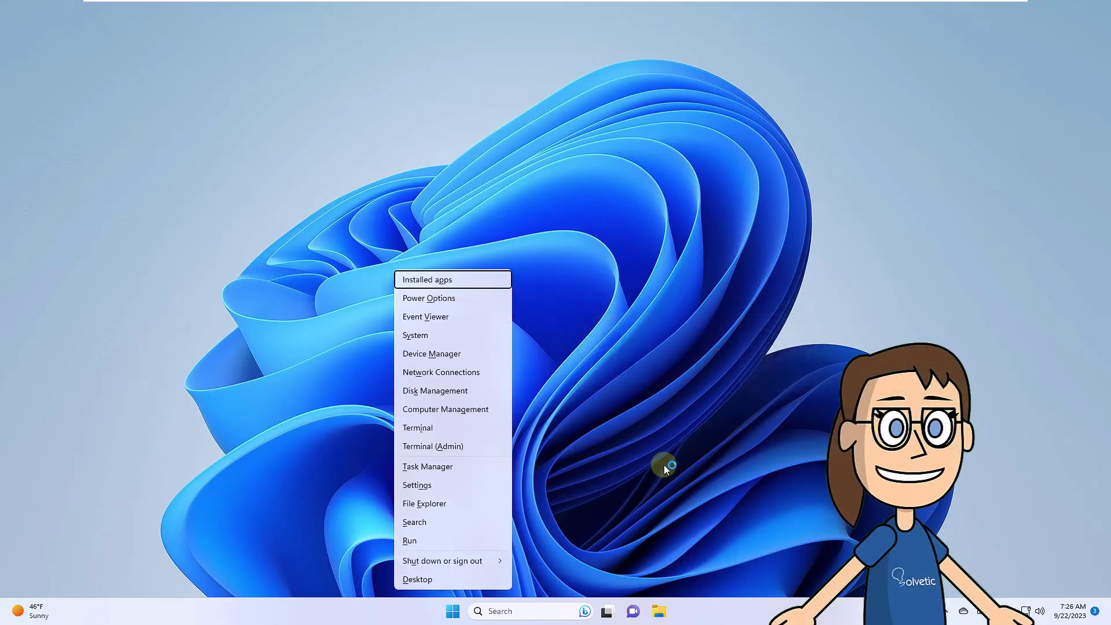
pyautogui.press('Down')
pyautogui.press('Down')
pyautogui.press('Down')
pyautogui.press('Down')
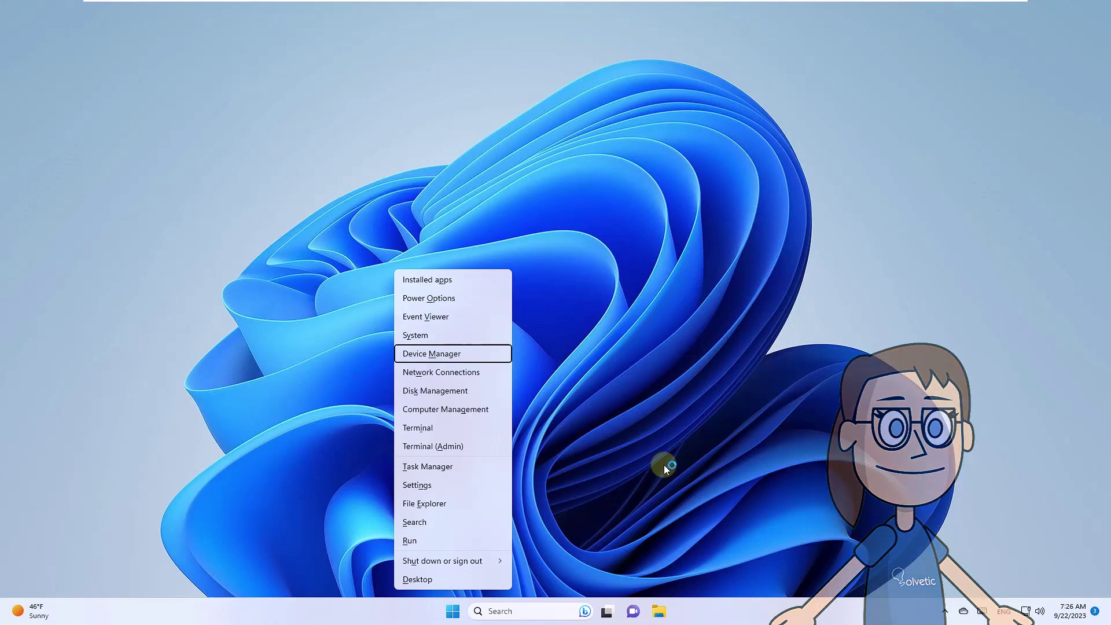
pyautogui.press('Return')
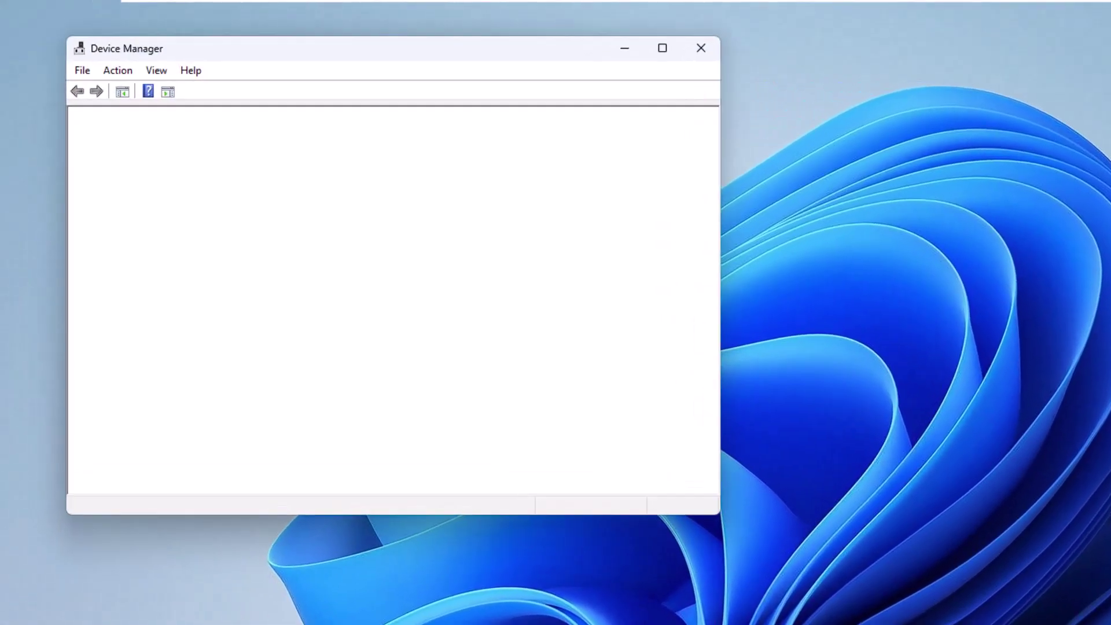
pyautogui.press('Tab')
pyautogui.press('Down')
pyautogui.press('Down')
pyautogui.press('Down')
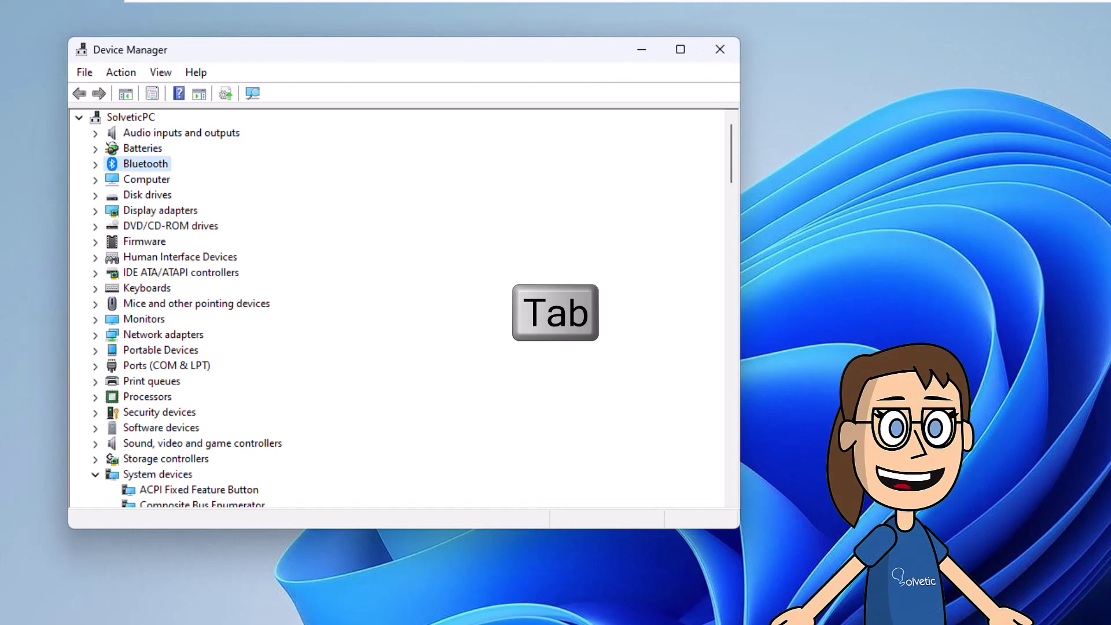
pyautogui.press('Down')
pyautogui.press('Down')
pyautogui.press('Down')
pyautogui.press('Down')
pyautogui.press('Down')
pyautogui.press('Down')
pyautogui.press('Down')
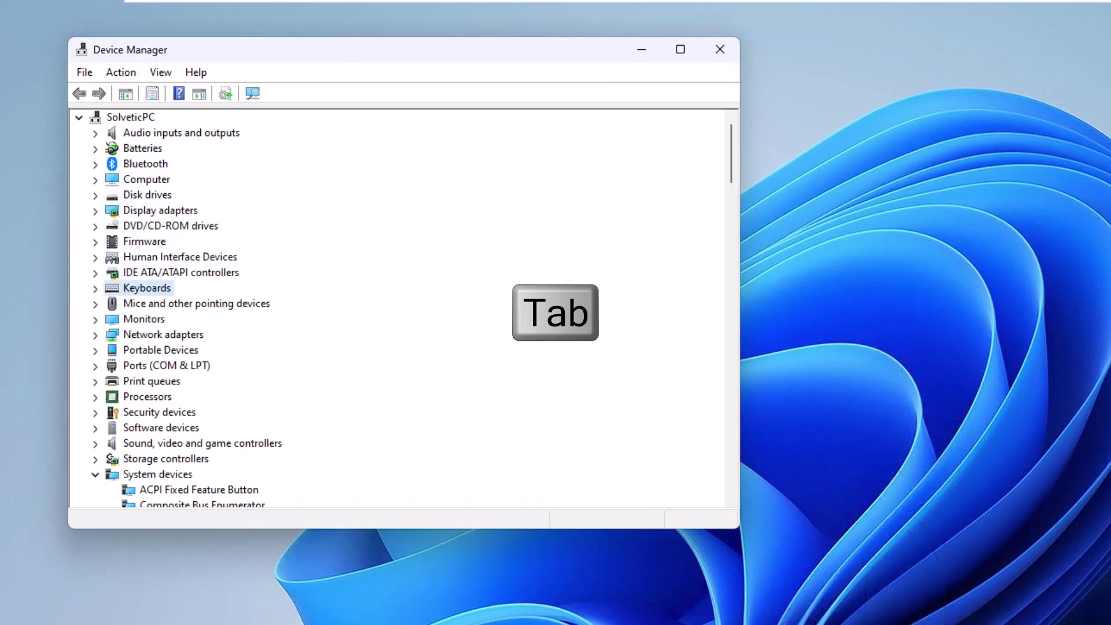
pyautogui.press('Down')
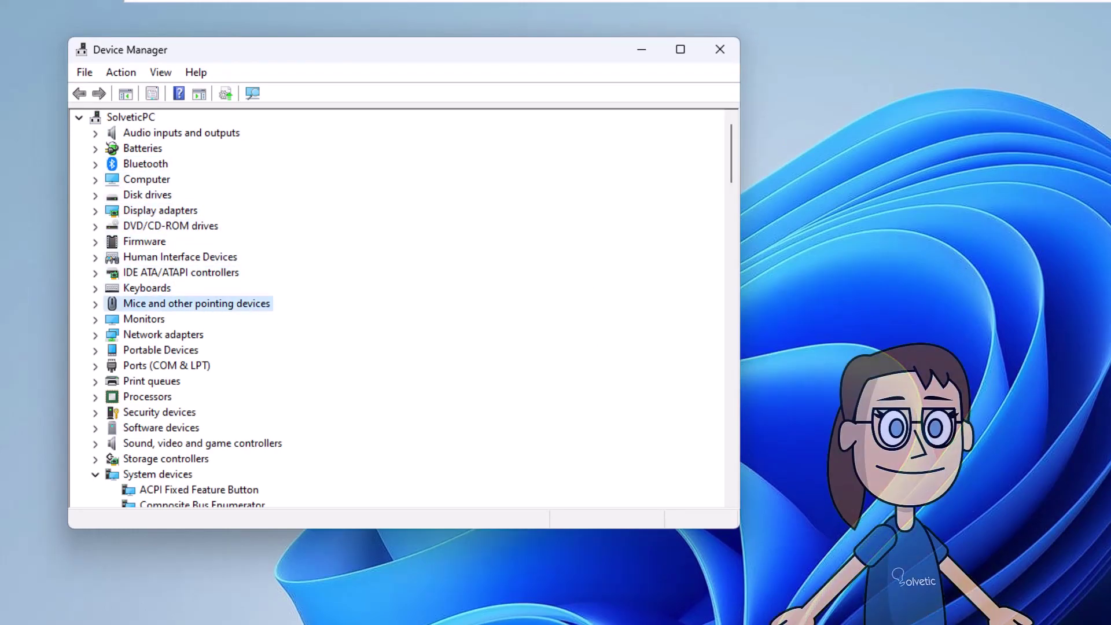
pyautogui.press('Right')
pyautogui.press('Down')
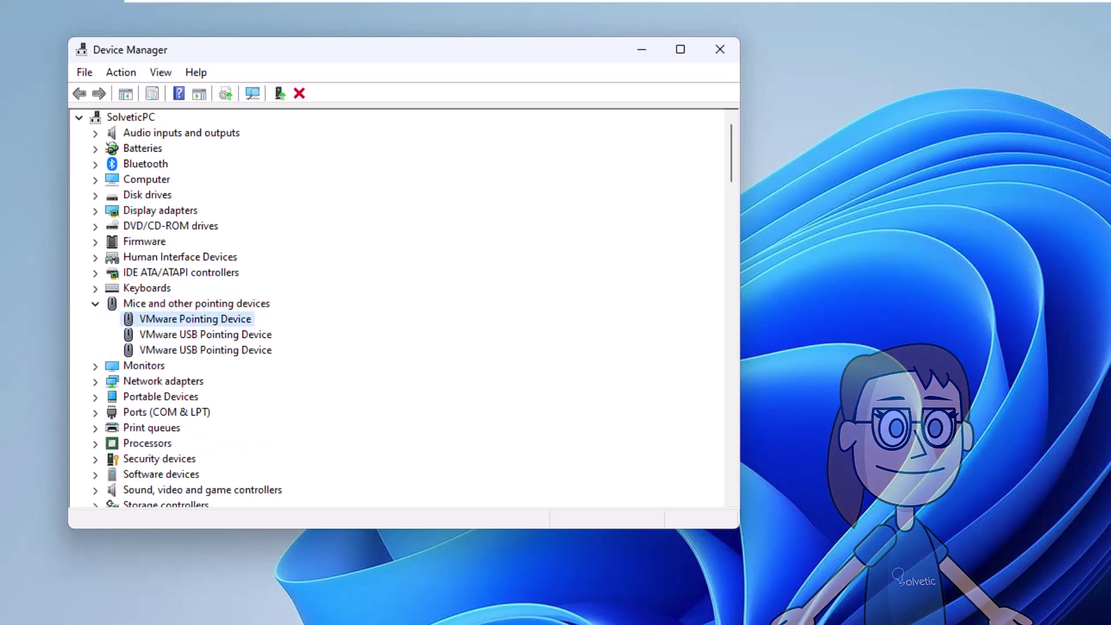
# Uninstall the VMware Pointing Device from its Driver tab and decline the restart.
pyautogui.press('Return')
pyautogui.press('Tab')
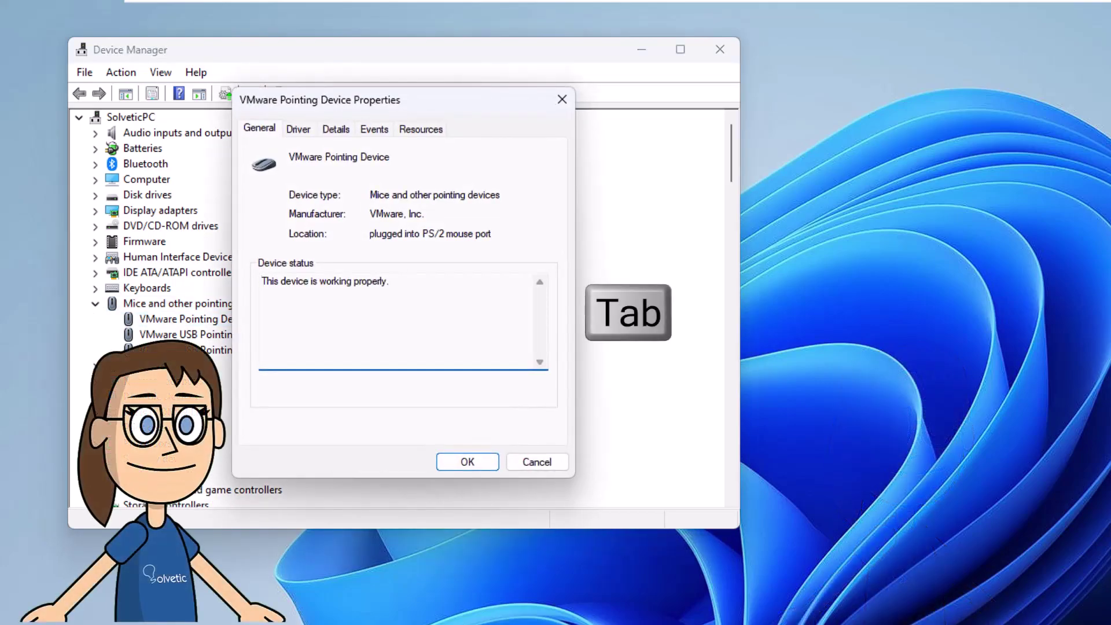
pyautogui.press('Tab')
pyautogui.press('Tab')
pyautogui.press('Tab')
pyautogui.press('Right')
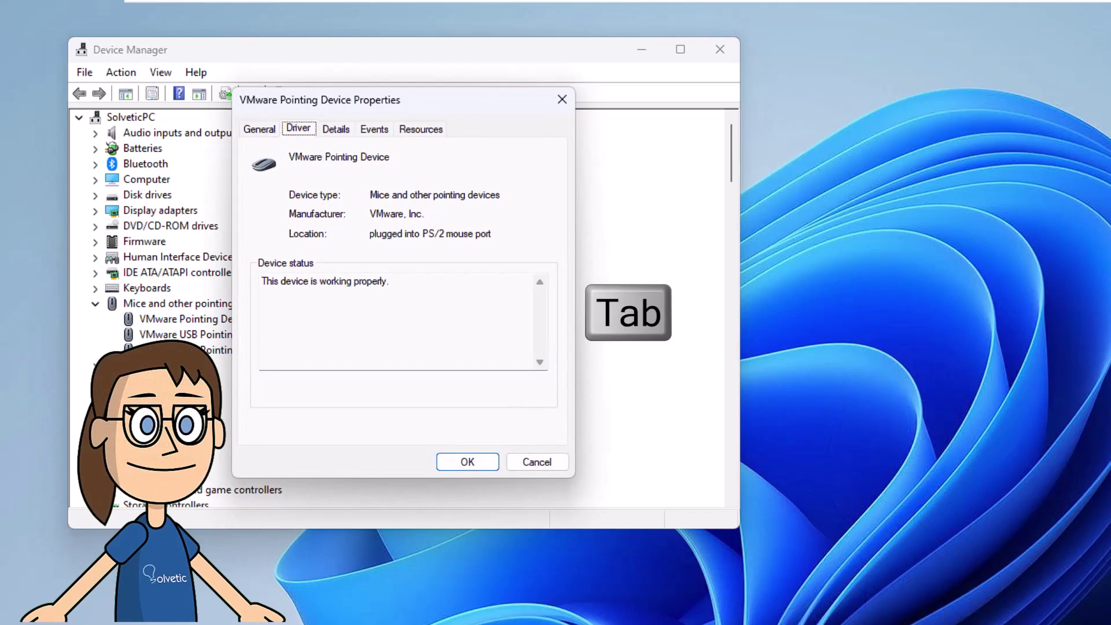
pyautogui.press('Tab')
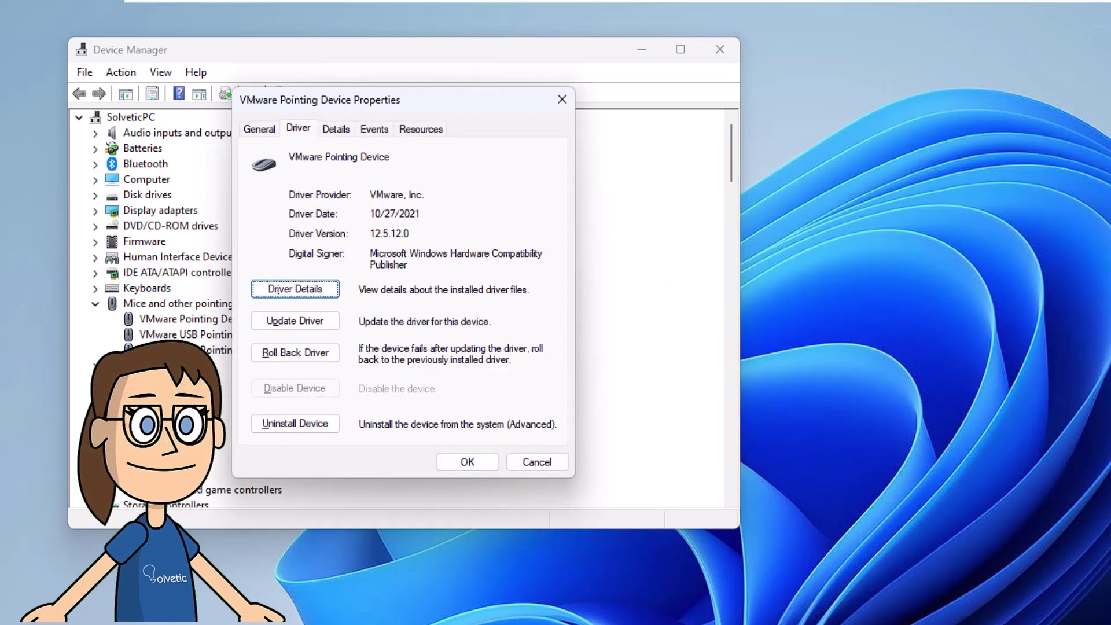
pyautogui.press('Tab')
pyautogui.press('Tab')
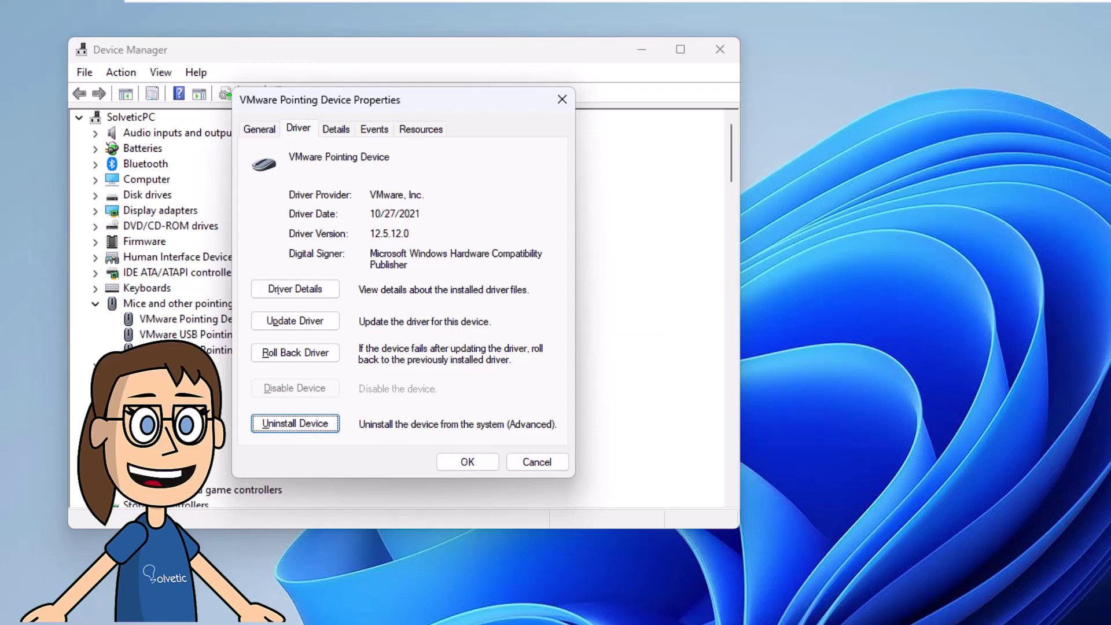
pyautogui.press('Return')
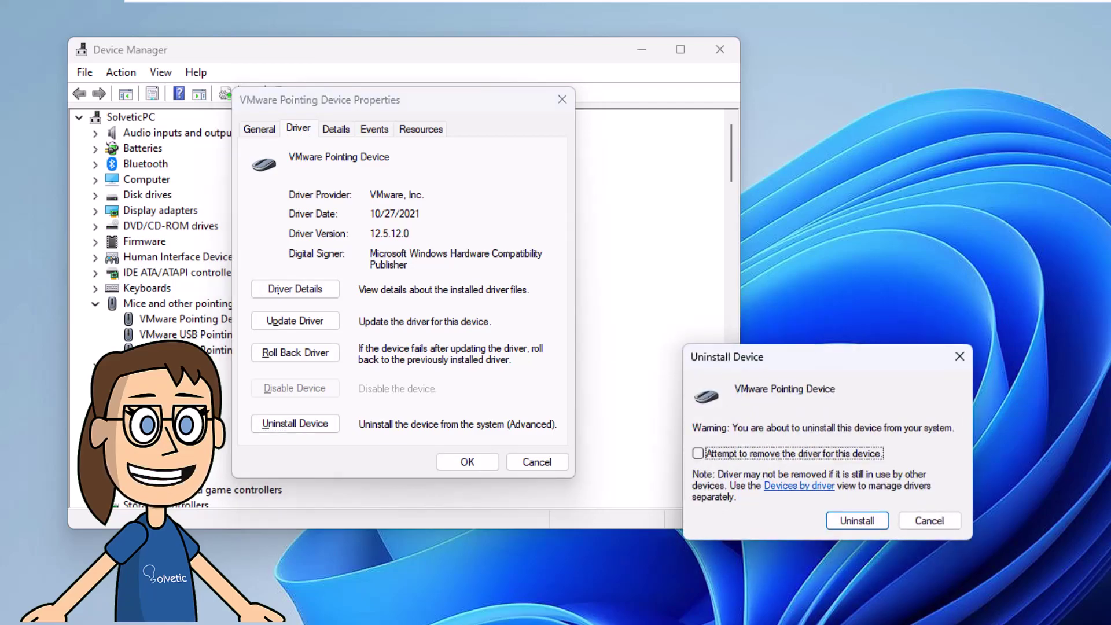
pyautogui.press('Tab')
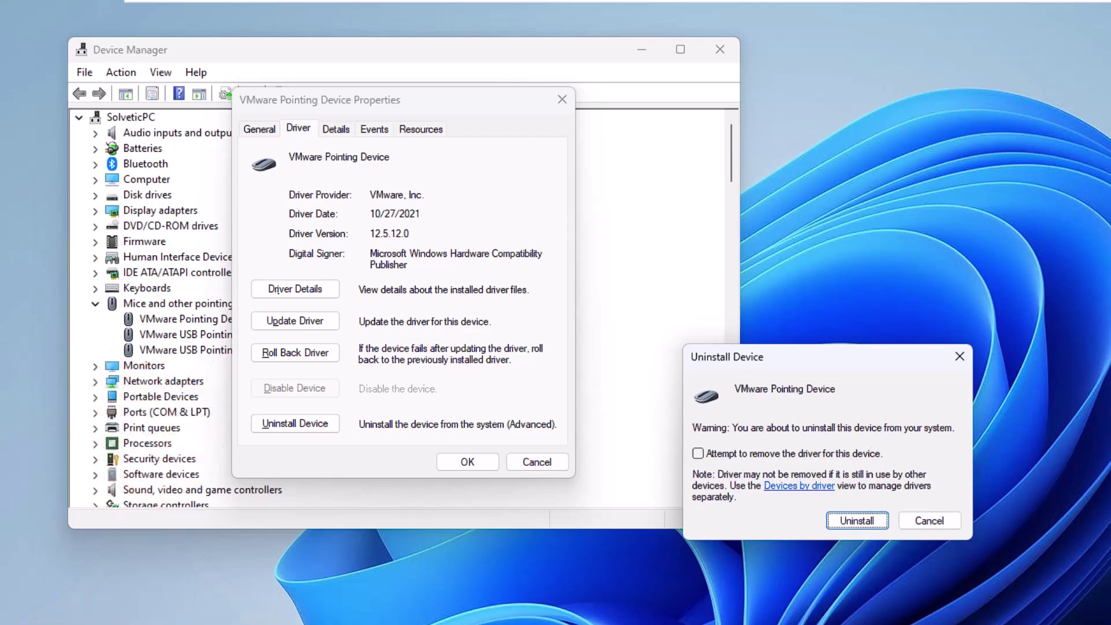
pyautogui.press('Return')
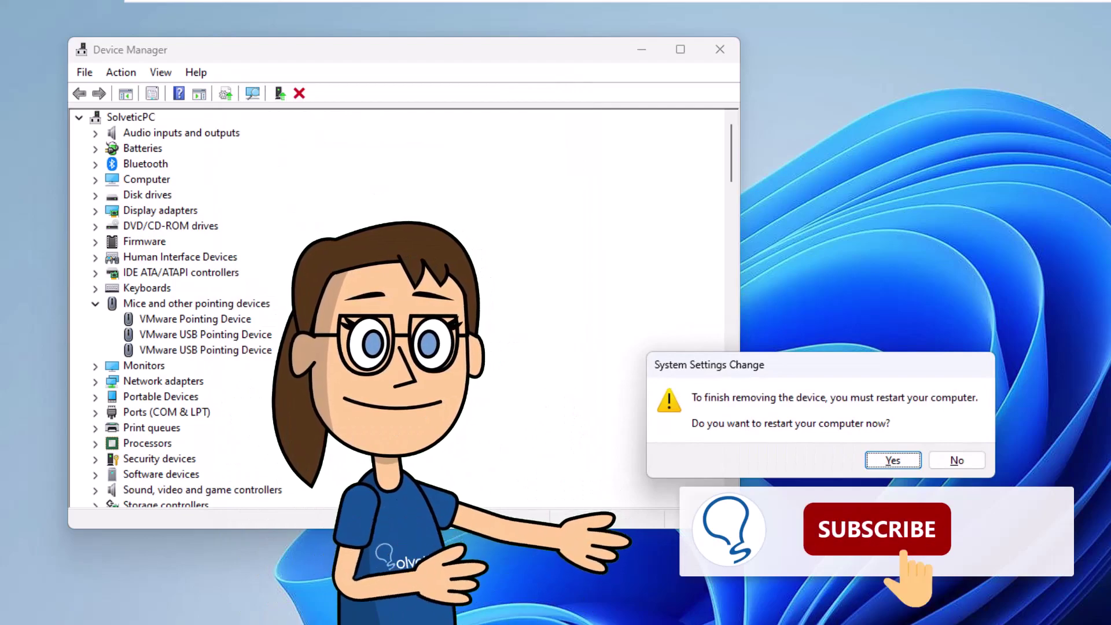
pyautogui.press('n')
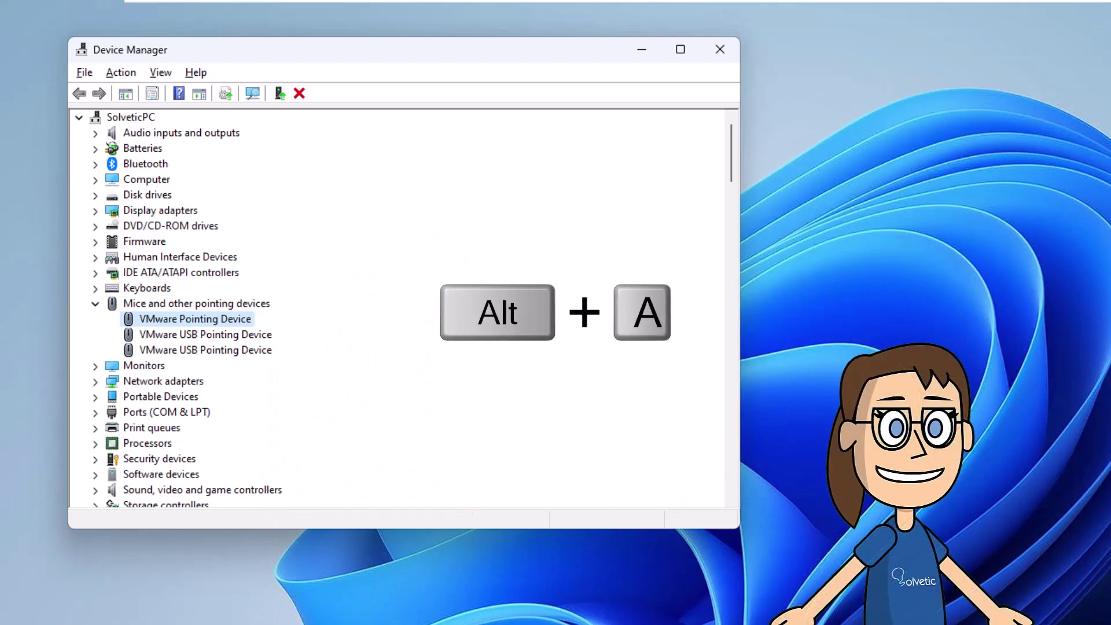
# Run Scan for hardware changes from the Action menu.
pyautogui.hotkey('alt', 'a')
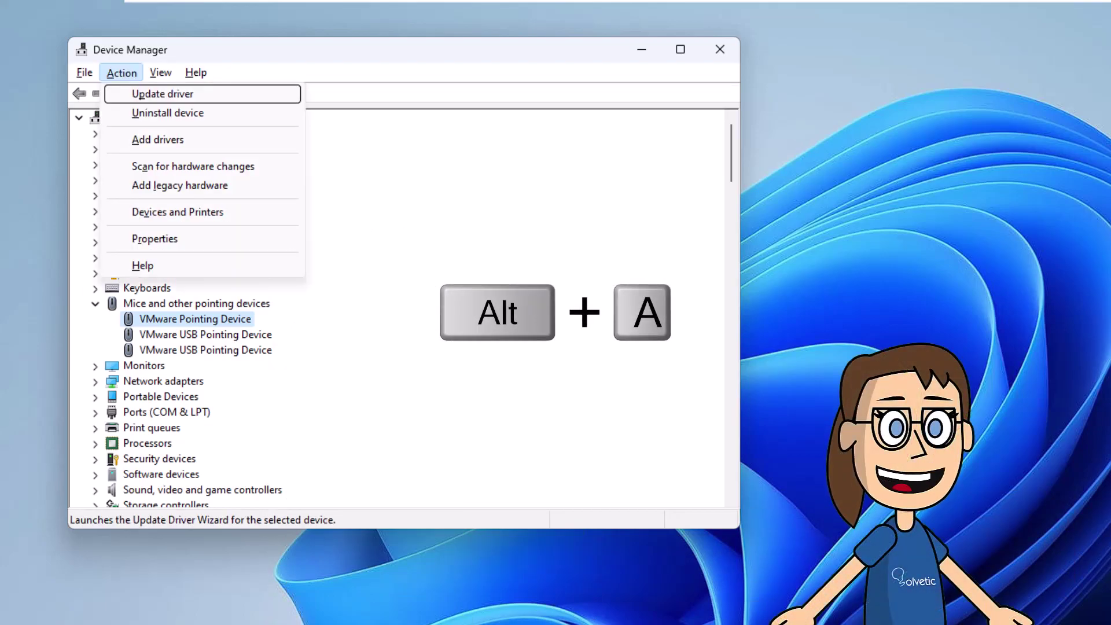
pyautogui.press('Down')
pyautogui.press('Down')
pyautogui.press('Down')
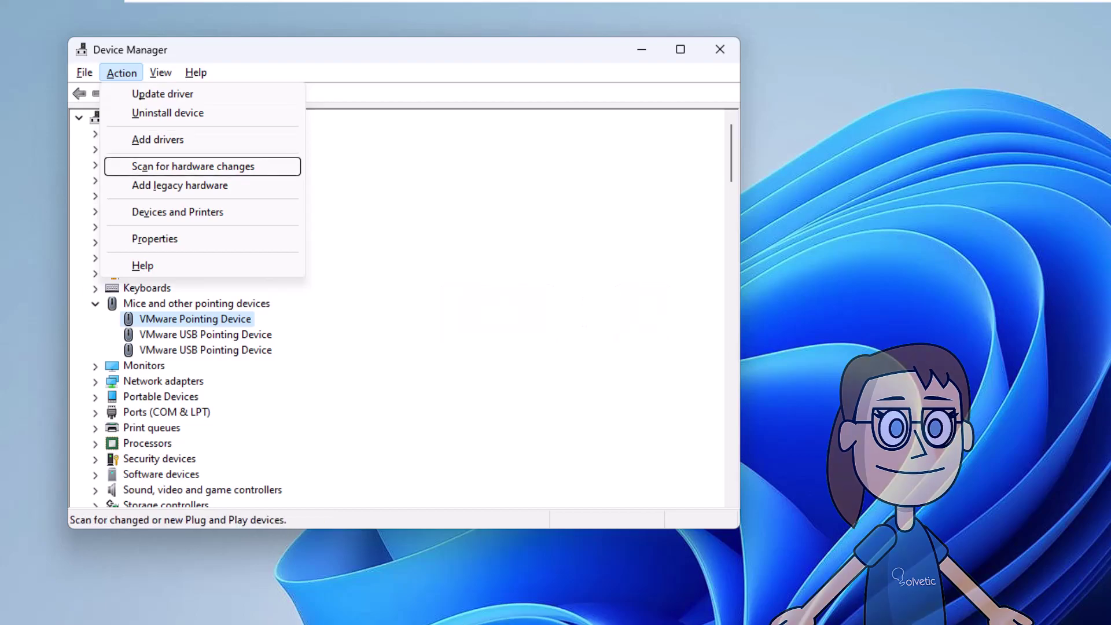
pyautogui.press('Return')
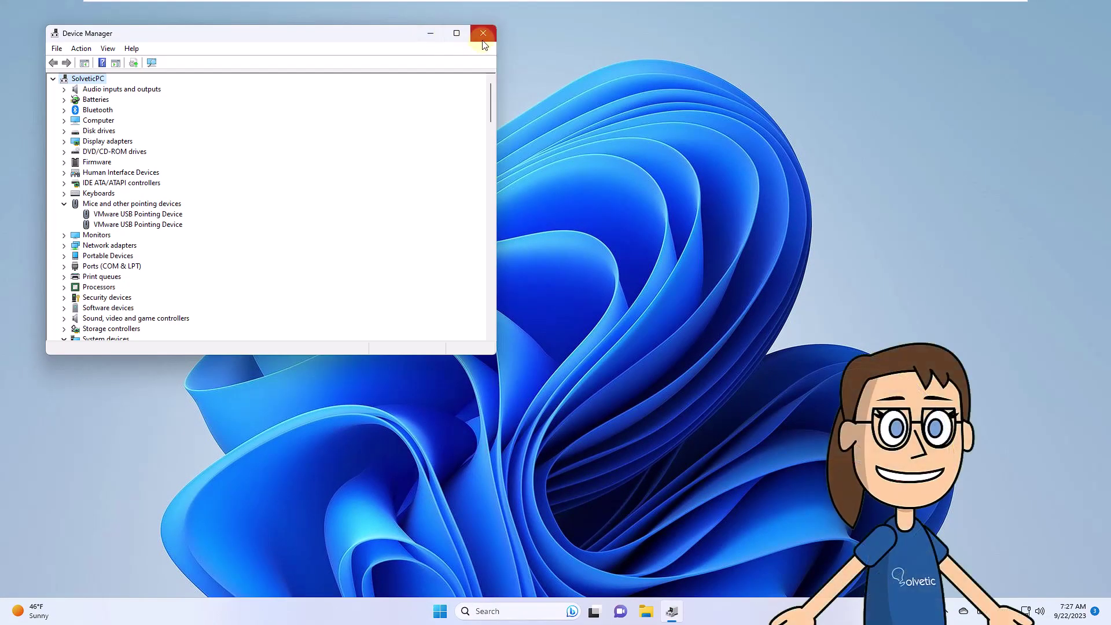
# Close the Device Manager window.
pyautogui.click(484, 39)
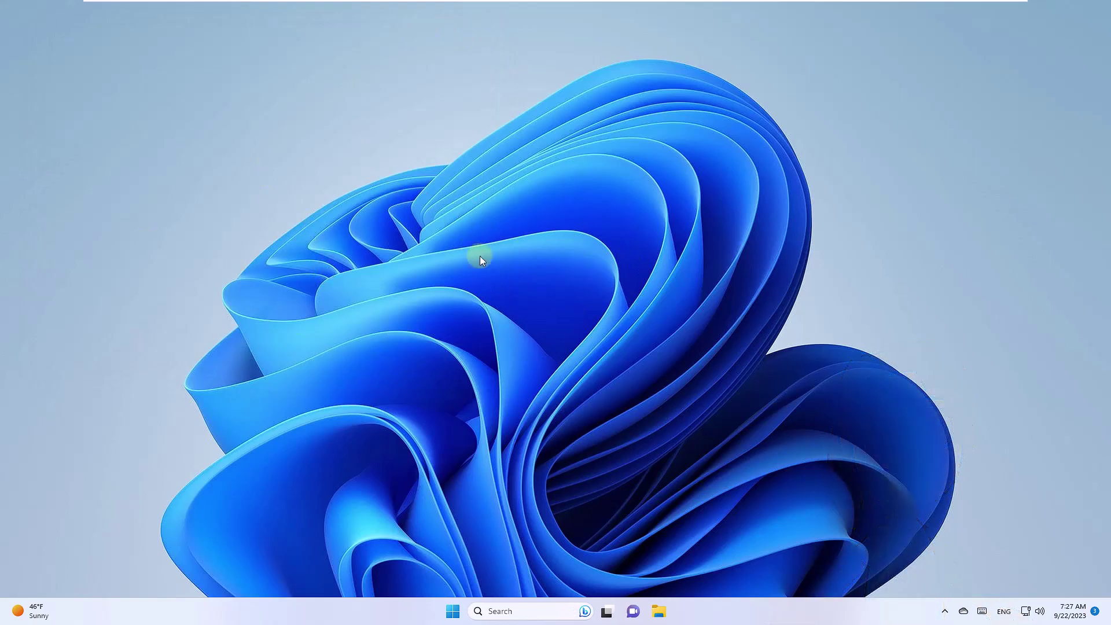